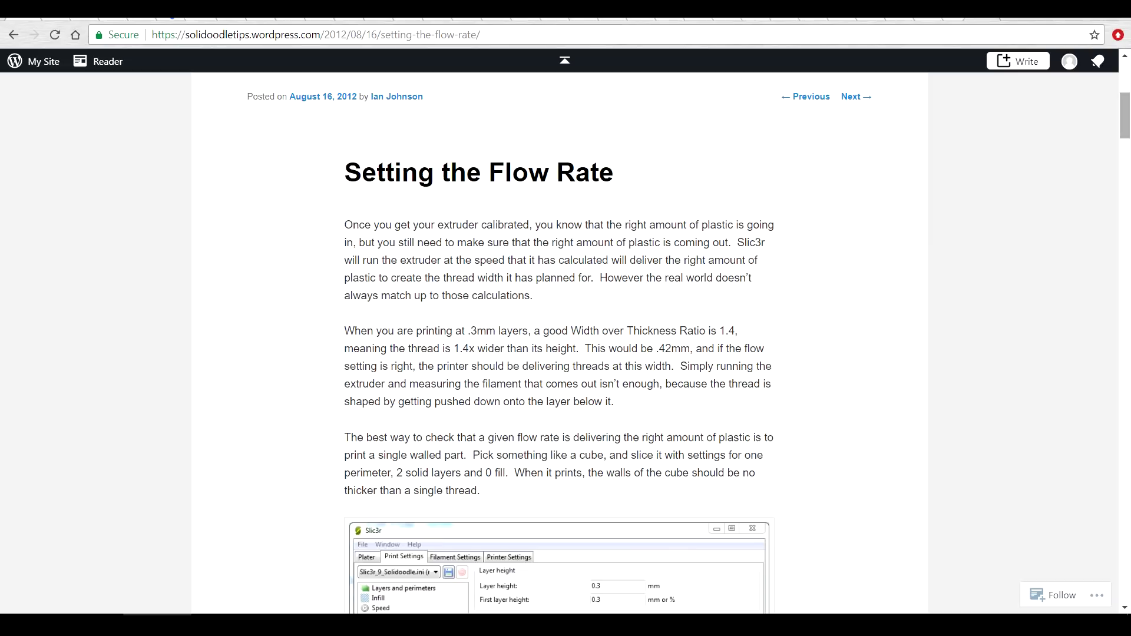
Step: Scroll the Solidoodle Tips article down to the caliper photo and the 0.82 multiplier example
scroll(559, 342, "down", 20)
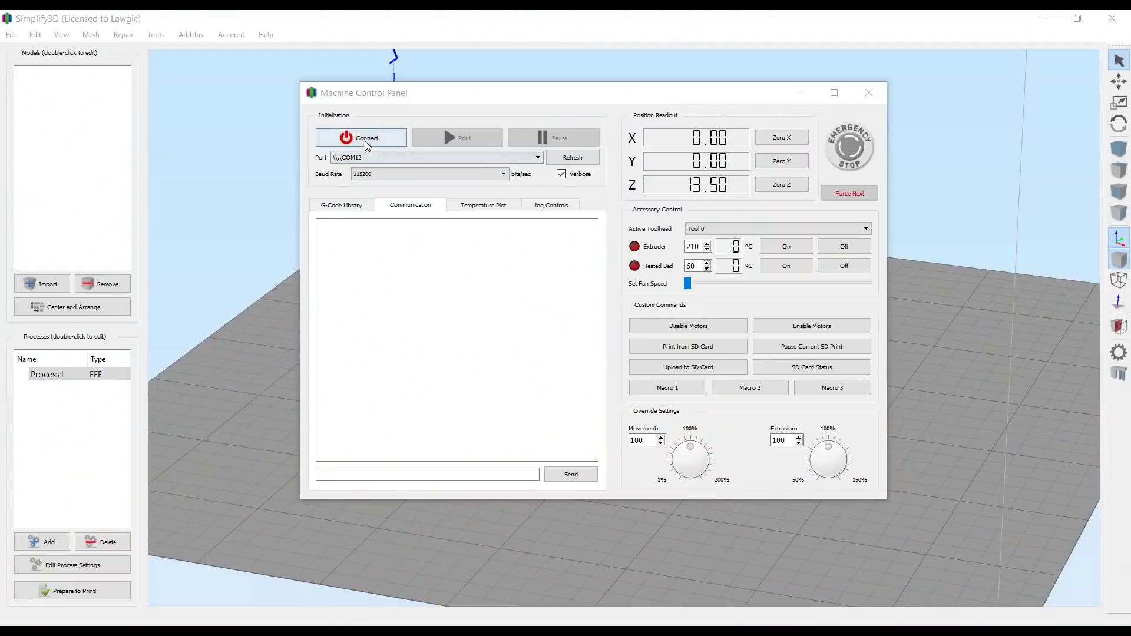
Step: Connect to the printer on COM12, heat the extruder to 210 °C and show the jog controls
left_click(365, 140)
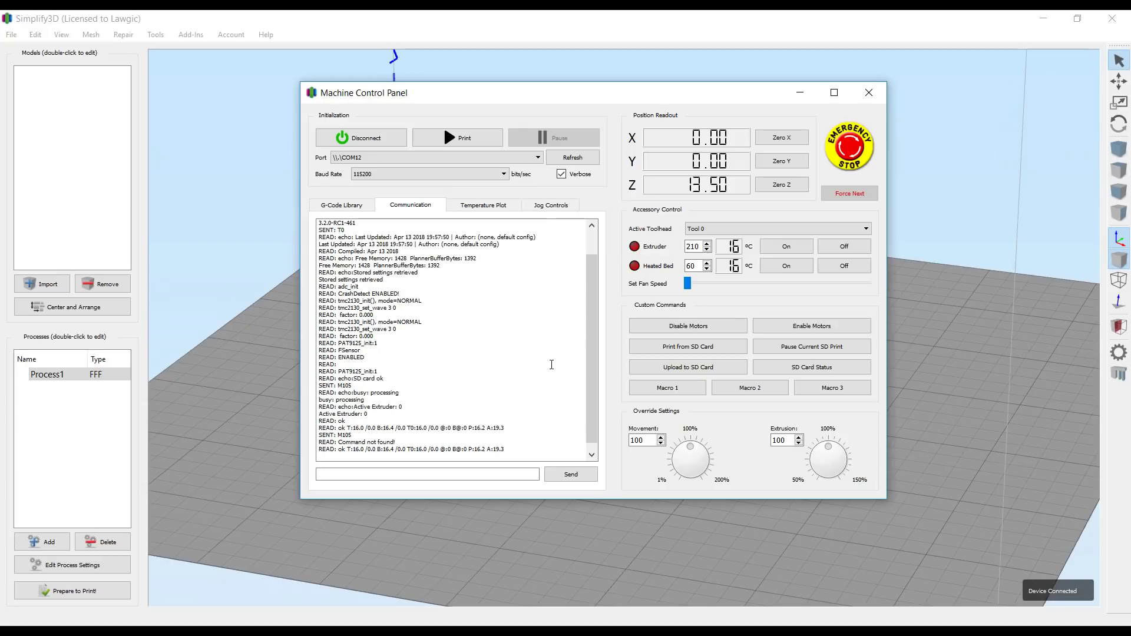
left_click(783, 247)
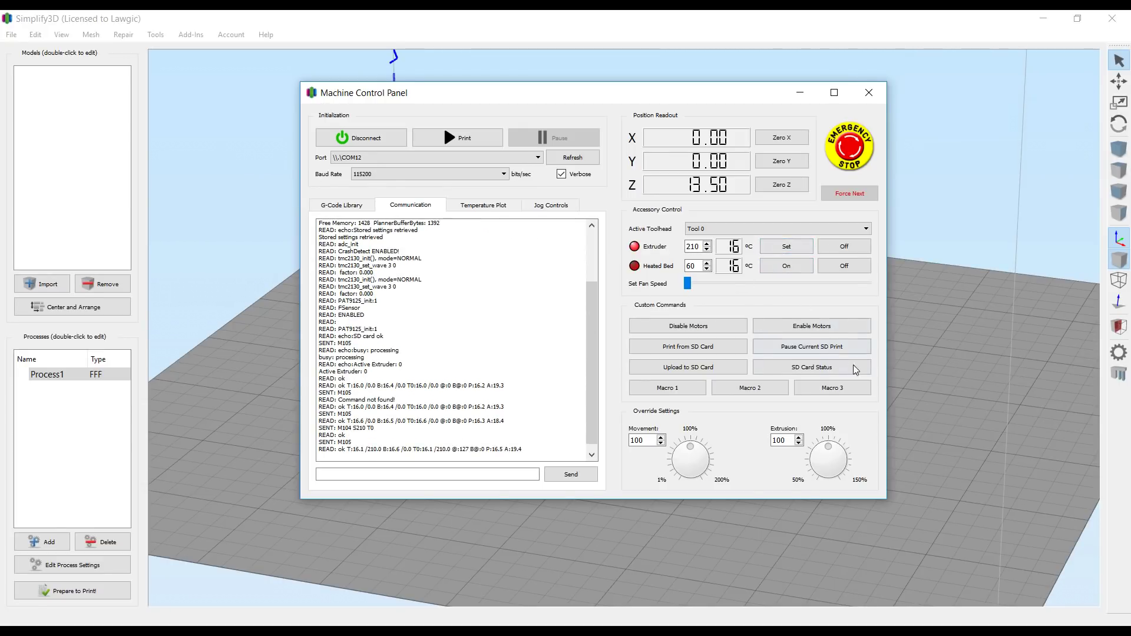
left_click(551, 205)
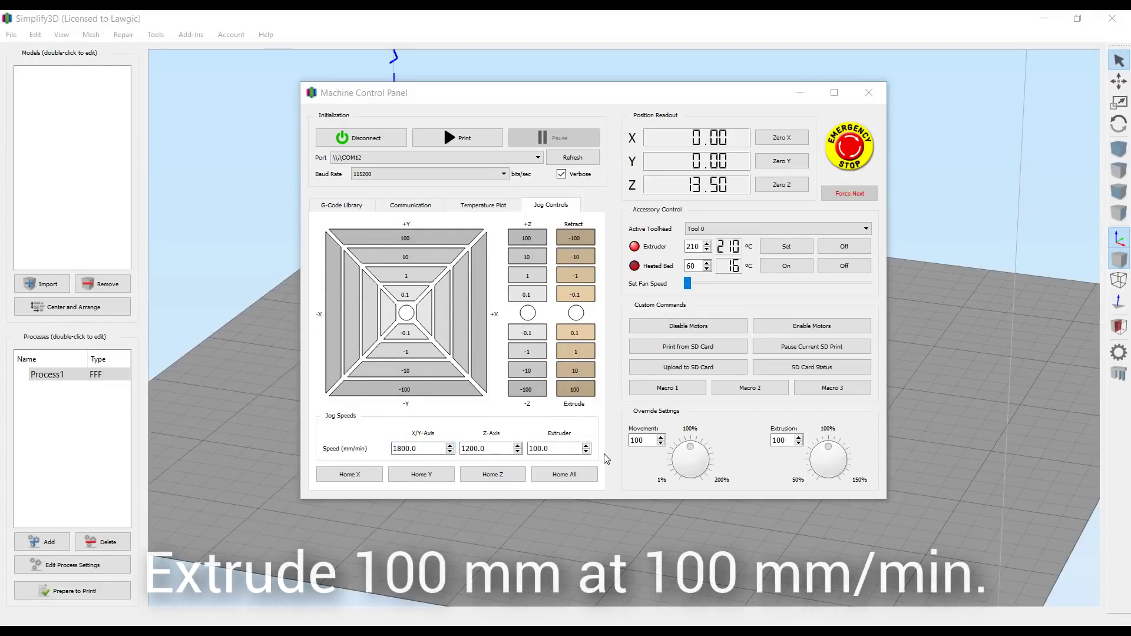
left_click(578, 391)
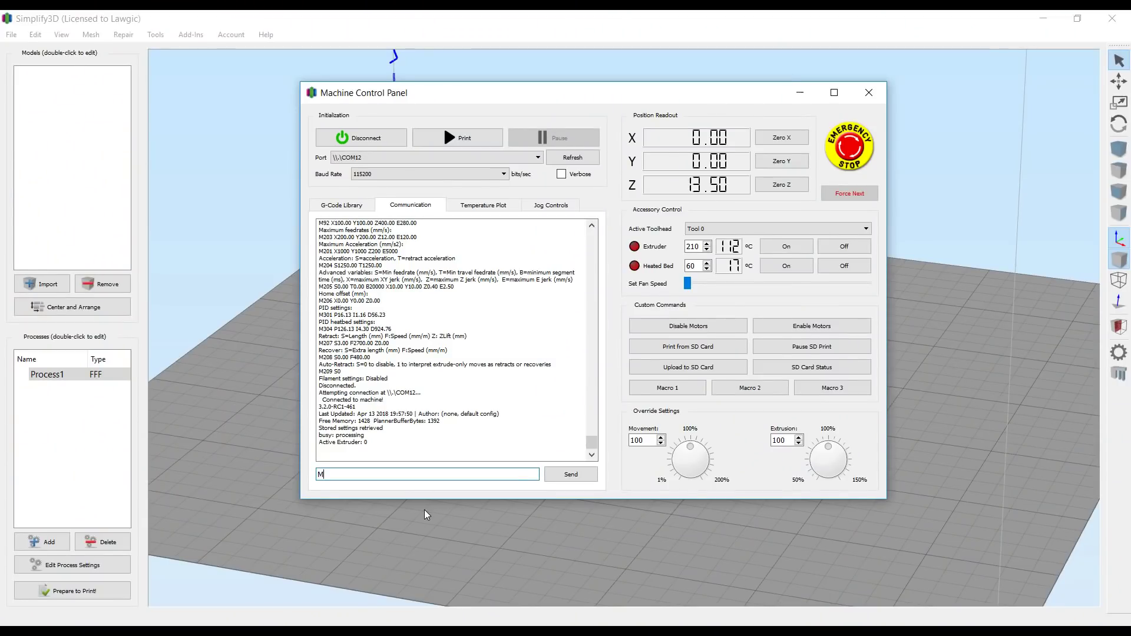
Step: Send M503 to report stored settings (280 extruder steps per unit), then switch to Calculator
type("03")
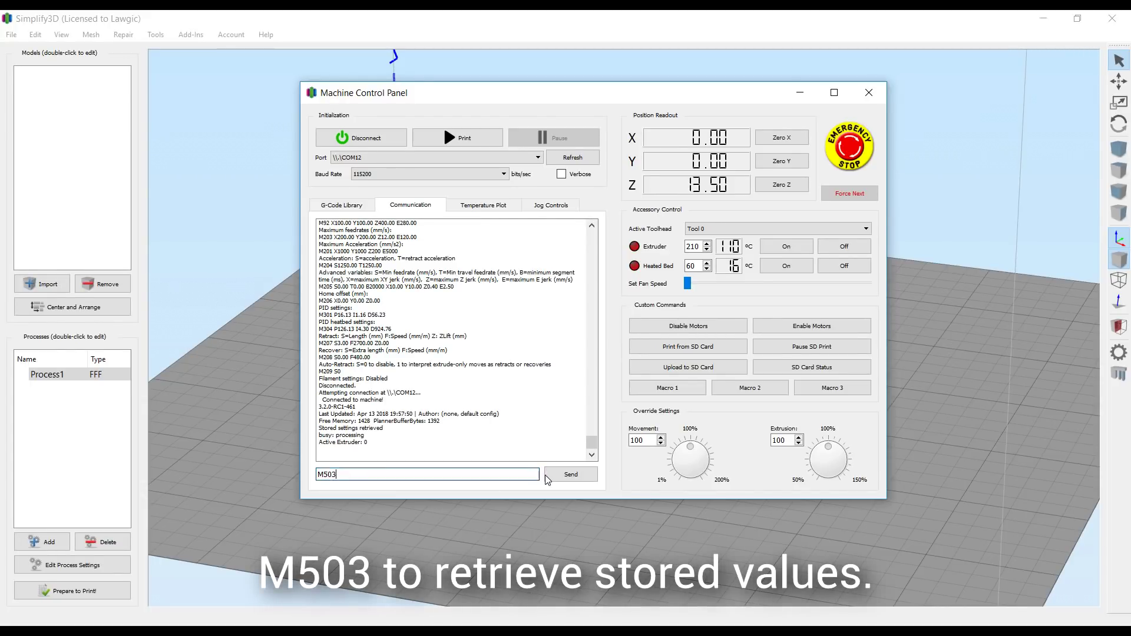
left_click(560, 476)
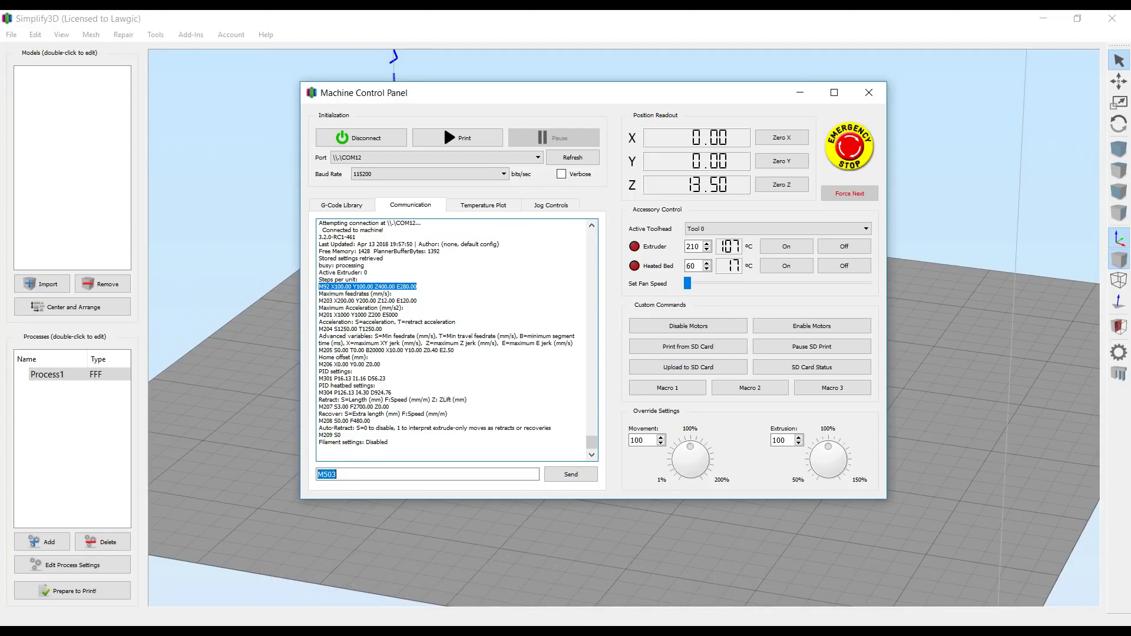
key("alt+Tab")
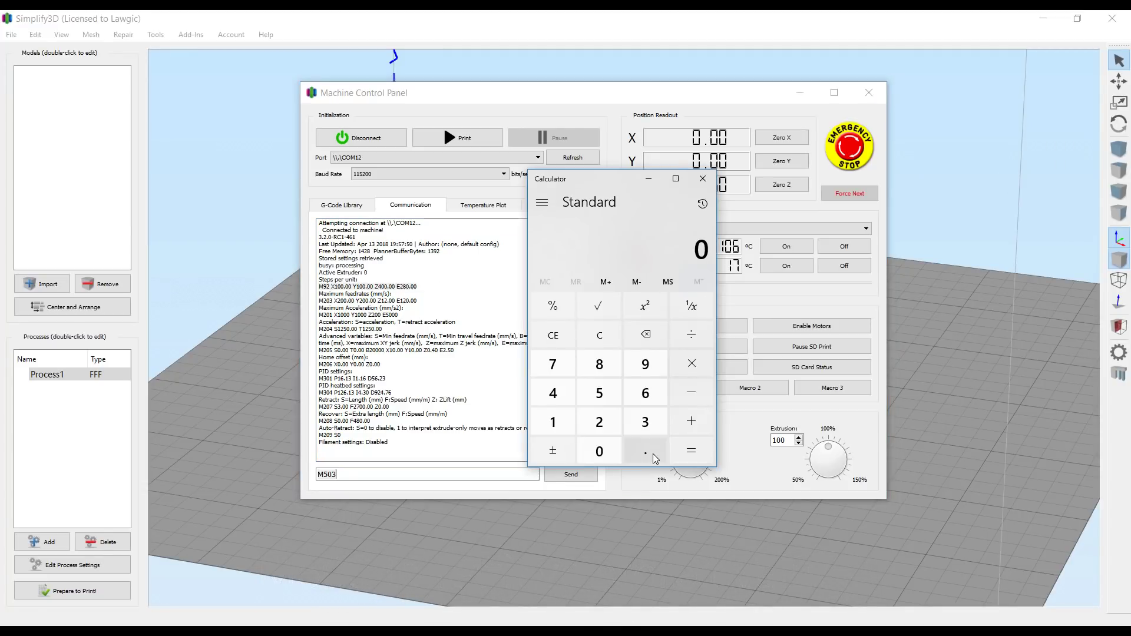
Step: Calculate 280 ÷ 99 × 100 ≈ 282.83 new extruder steps, then minimize the Calculator
left_click(599, 421)
left_click(599, 364)
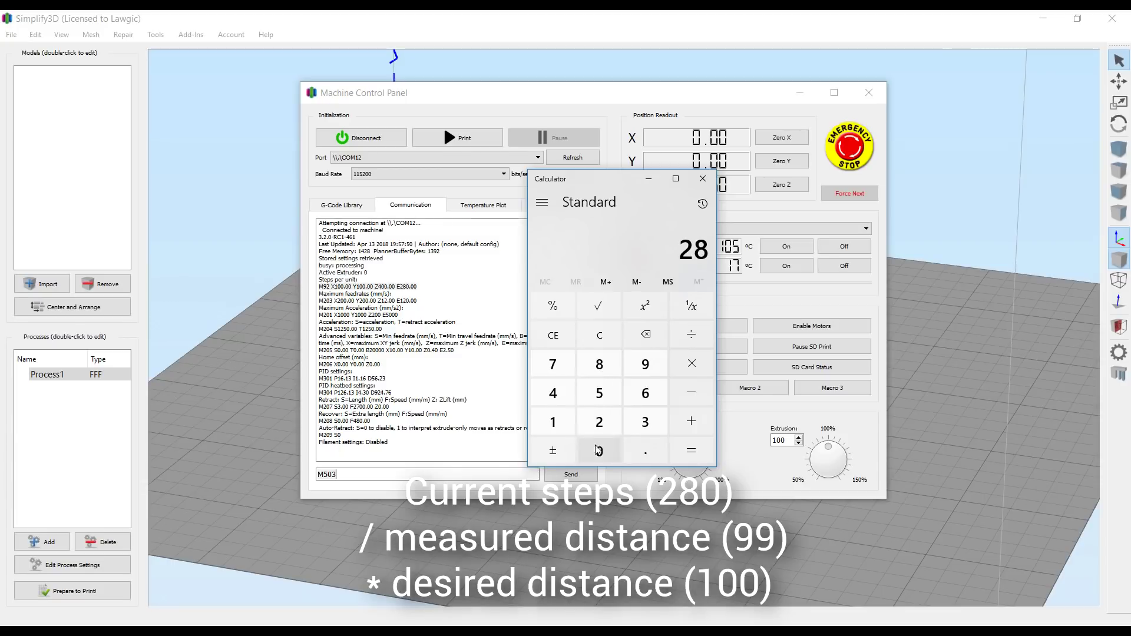
left_click(598, 451)
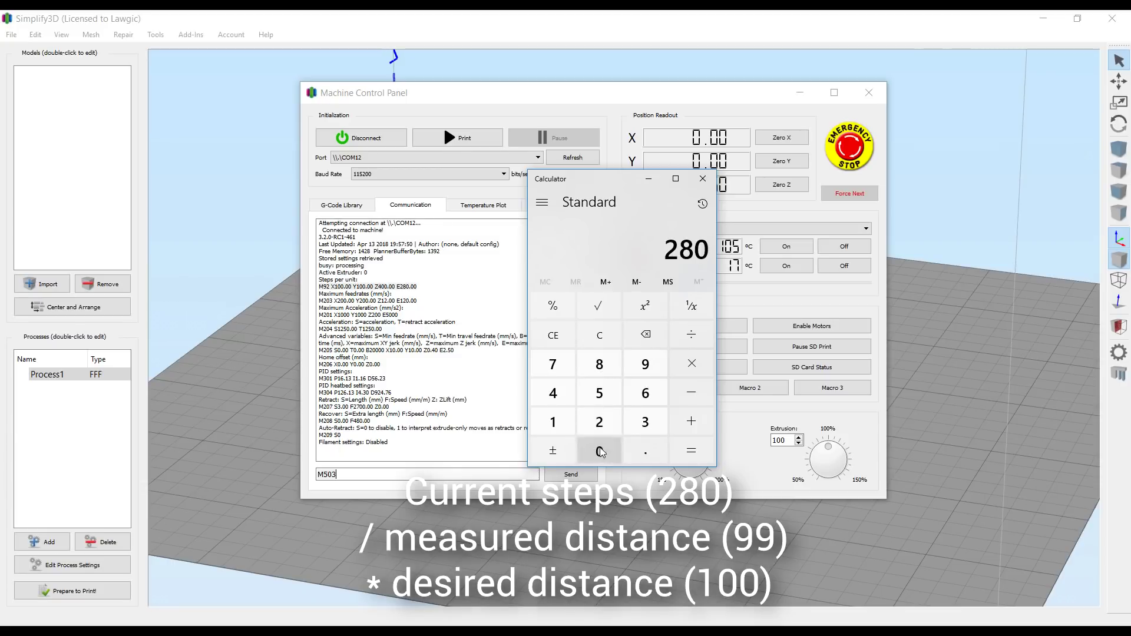
left_click(693, 339)
double_click(649, 369)
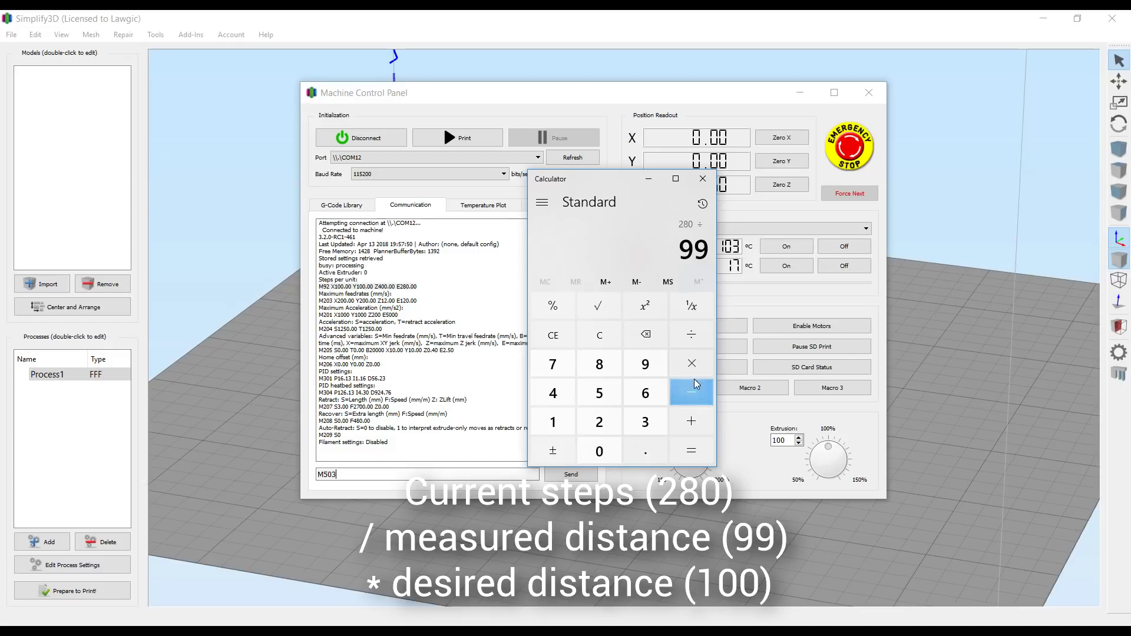
left_click(693, 365)
left_click(553, 422)
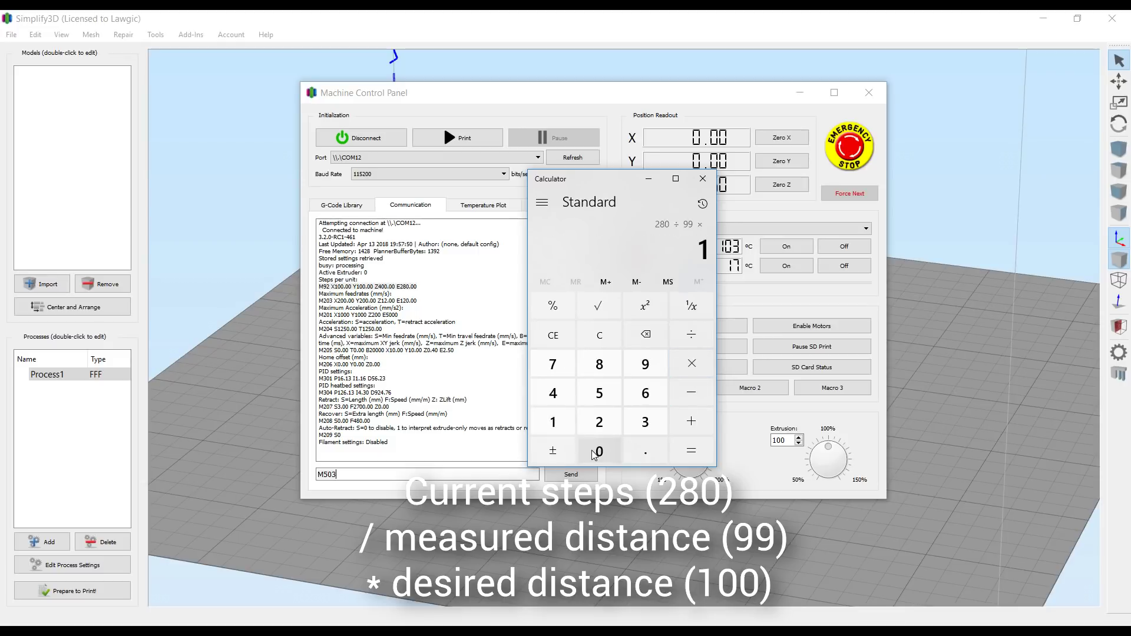
double_click(599, 451)
left_click(686, 453)
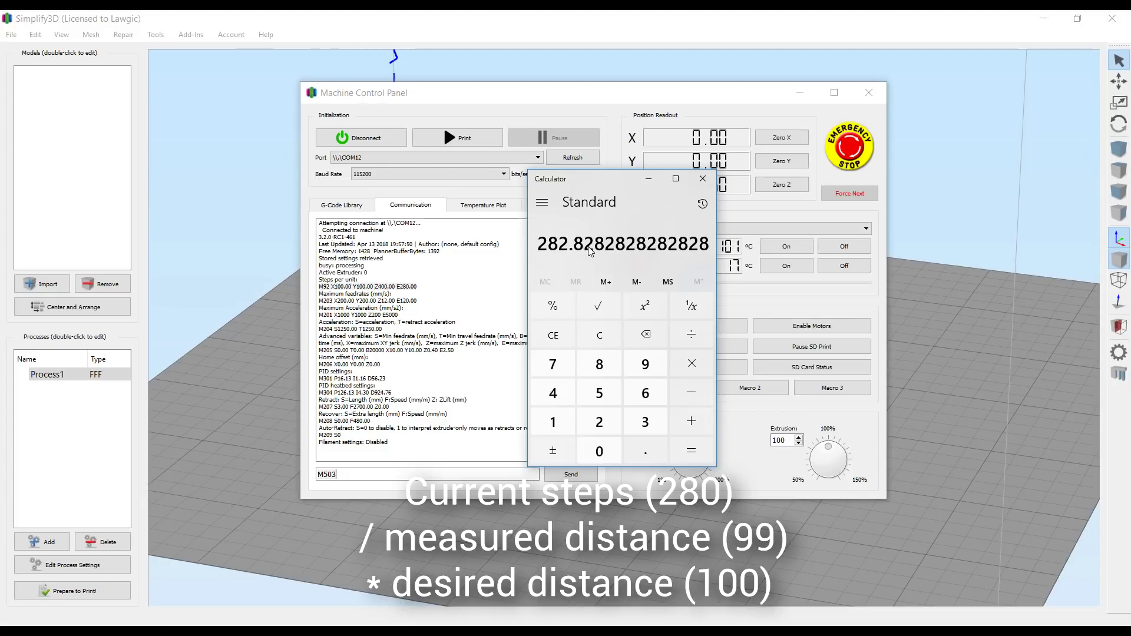
left_click(660, 183)
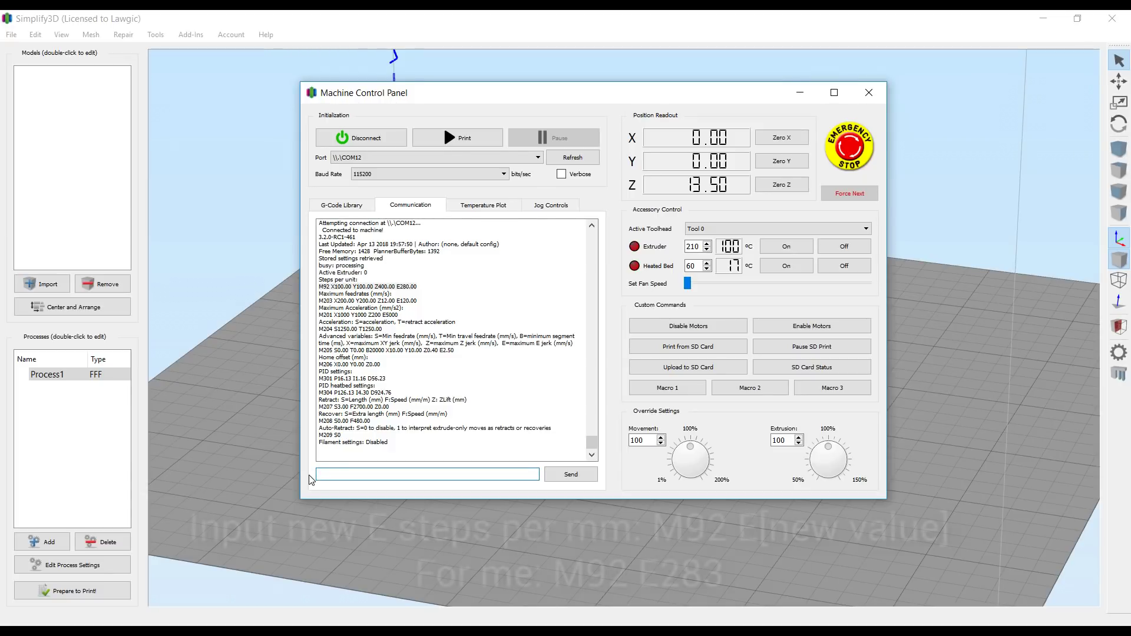
Step: Set extruder steps to 283 with M92 E283, store via M500, and verify with M503
type("M92 E283")
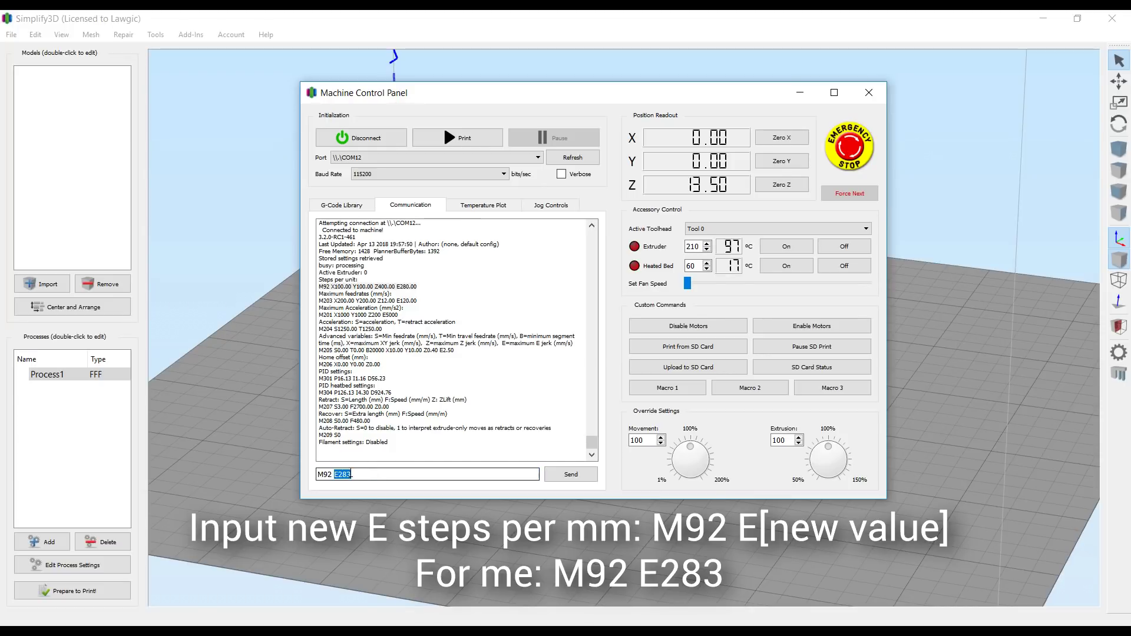
left_click_drag(353, 474, 326, 474)
type("500")
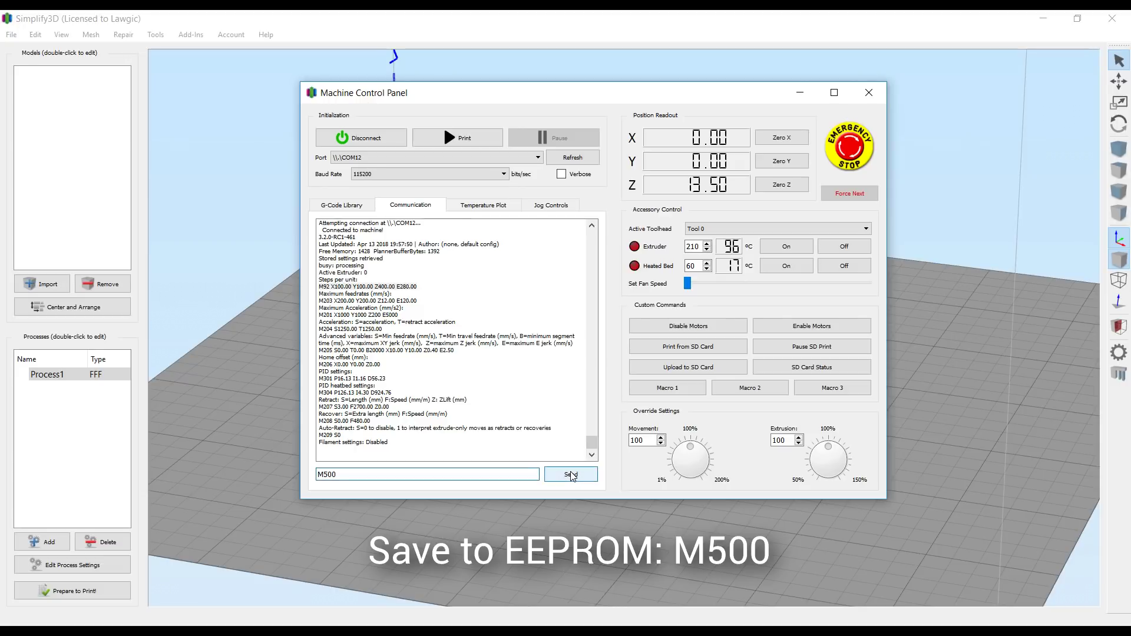
left_click(571, 474)
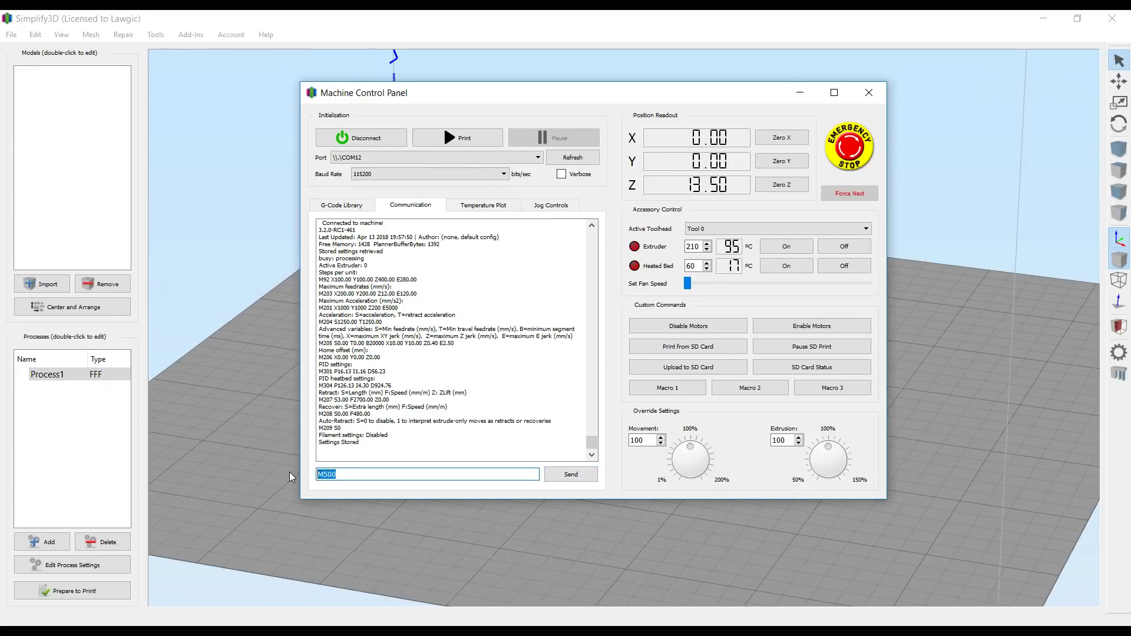
type("M")
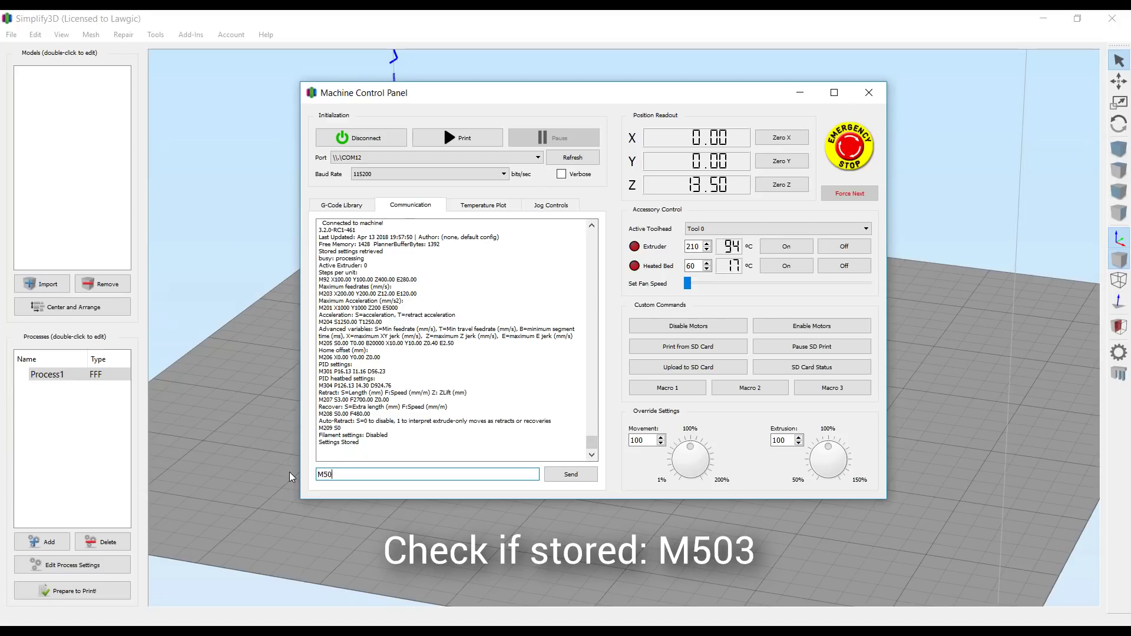
key("Return")
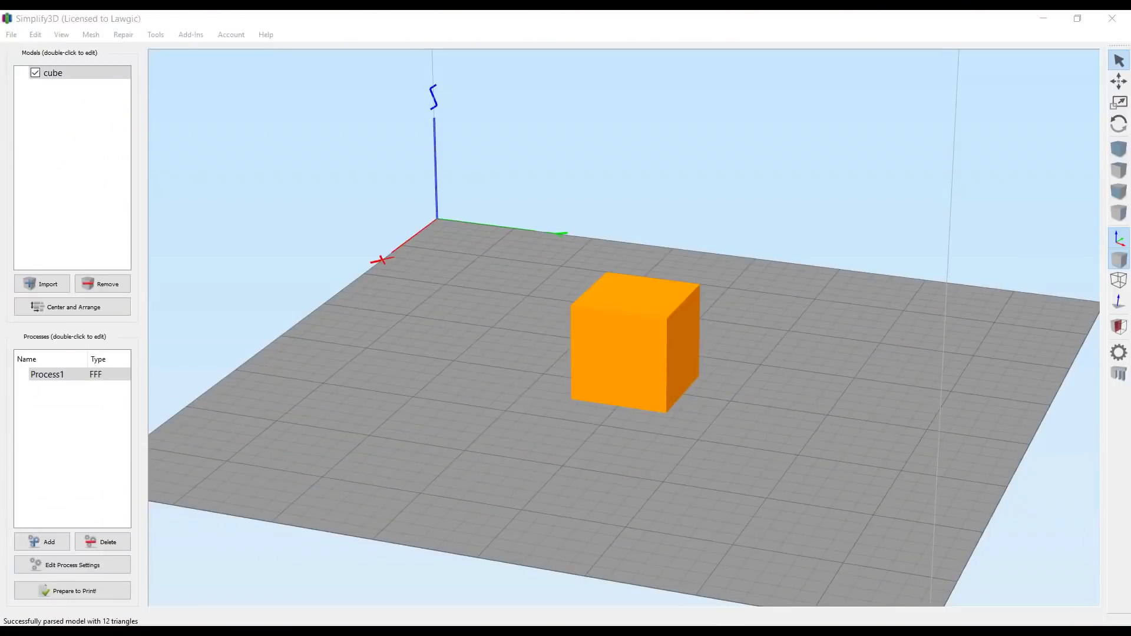
Step: Bring up Process1's layer settings to configure the single-wall cube
double_click(112, 379)
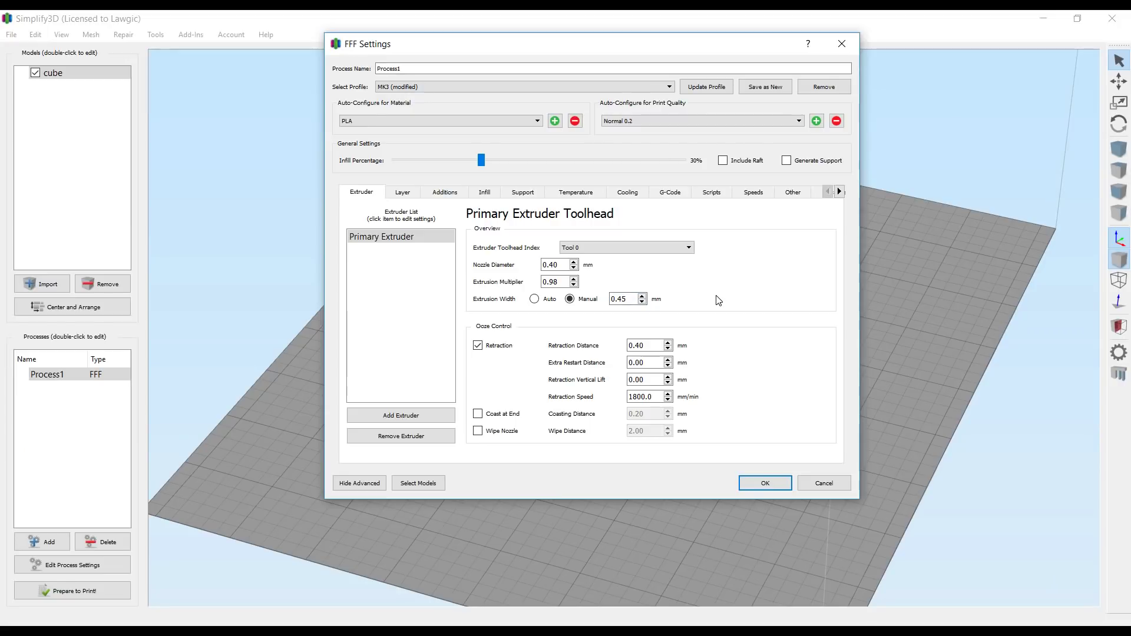
left_click(402, 192)
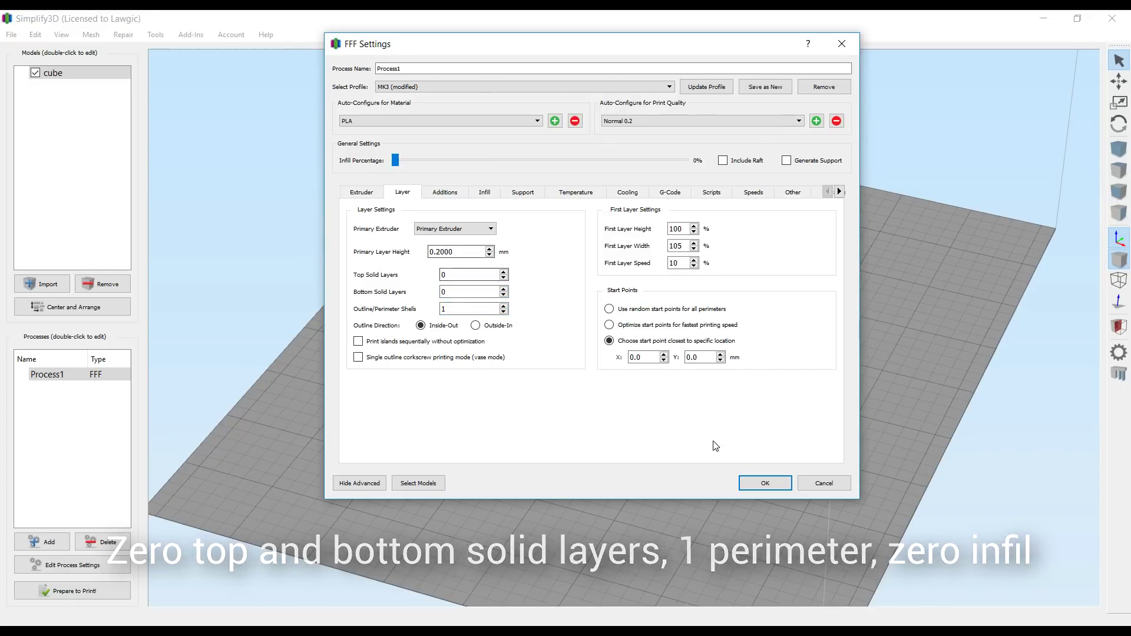
Step: Apply the single-wall layer settings and slice the cube for a toolpath preview
left_click(760, 482)
left_click(96, 590)
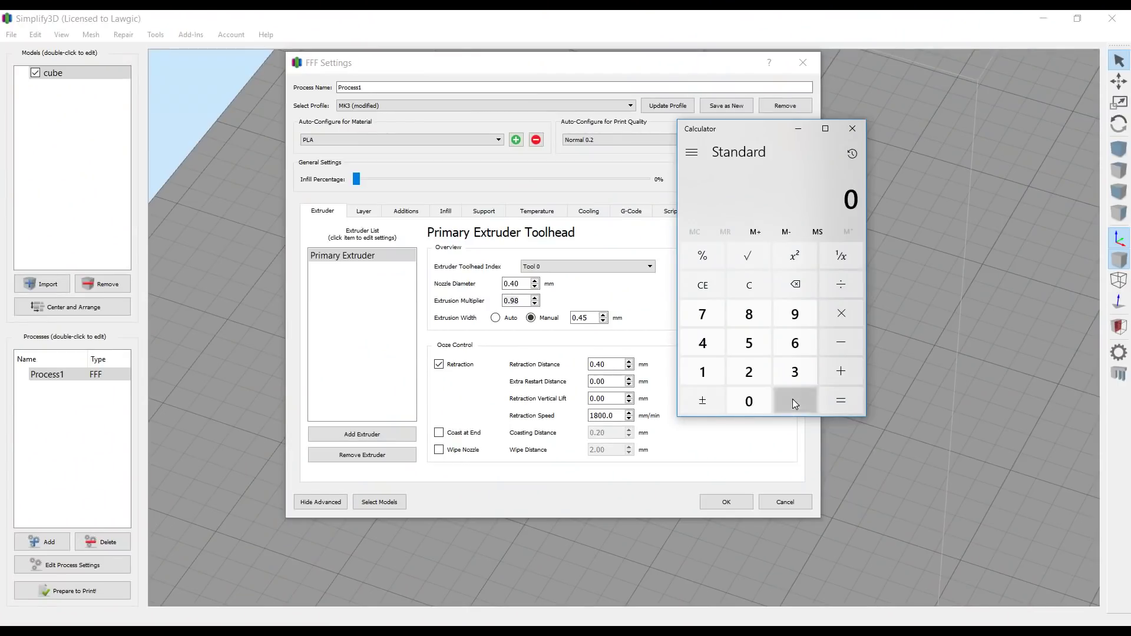
Step: Calculate the new multiplier 0.98 ÷ 0.51 × 0.45 ≈ 0.86 in Calculator
left_click(793, 398)
left_click(794, 314)
left_click(748, 314)
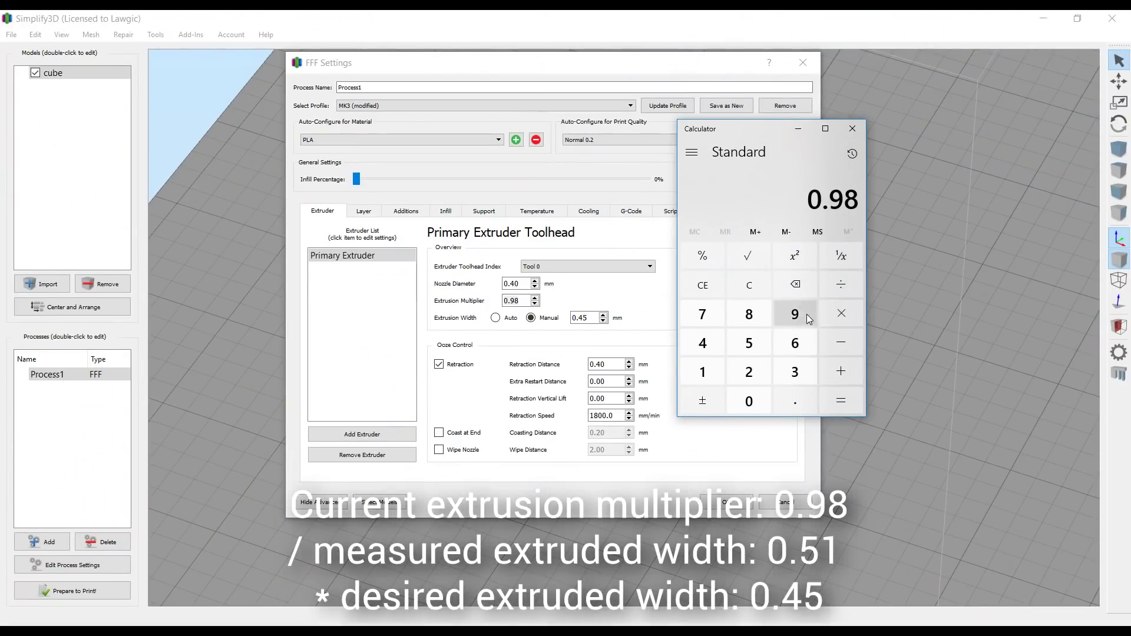
left_click(841, 286)
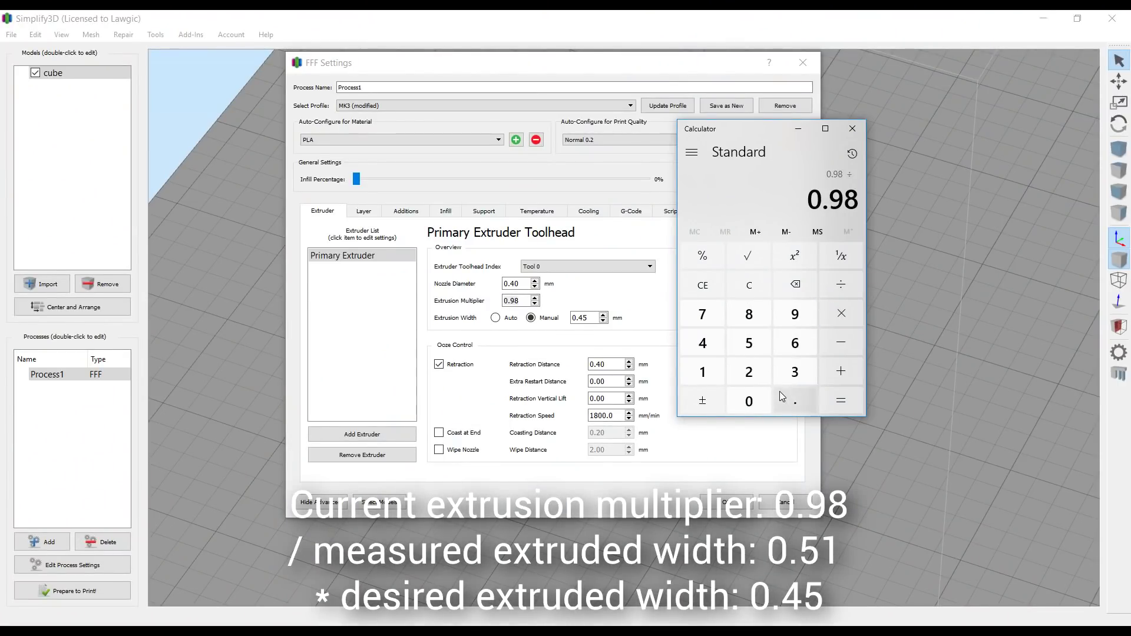
left_click(841, 316)
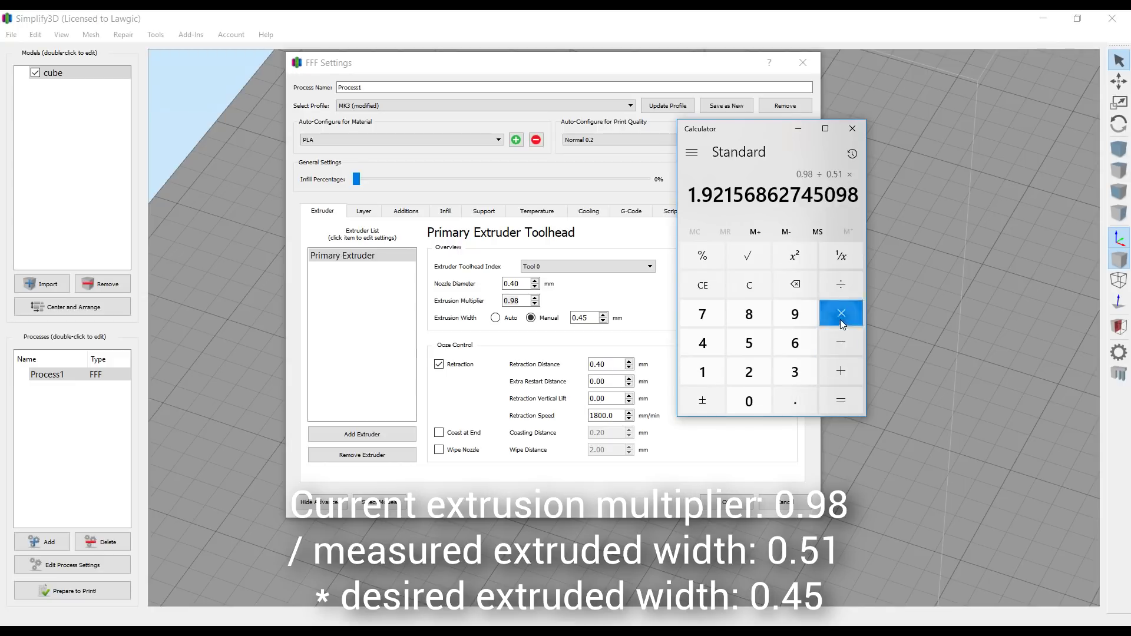
left_click(796, 401)
left_click(712, 349)
left_click(748, 345)
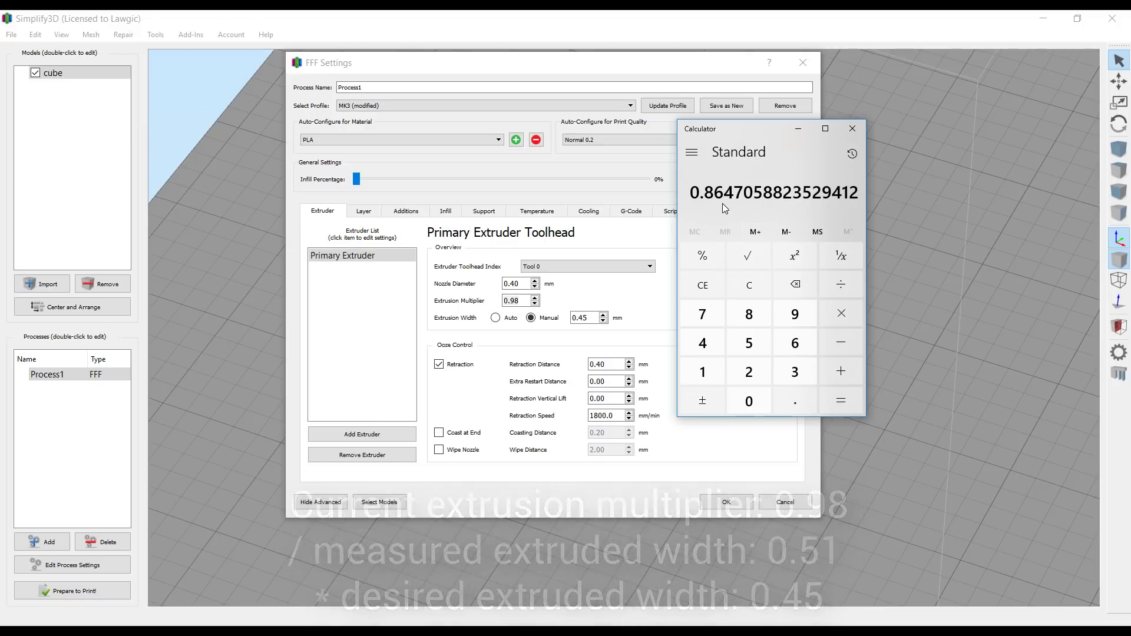
Step: Set the extrusion multiplier to 0.86 and re-slice the cube
left_click(537, 305)
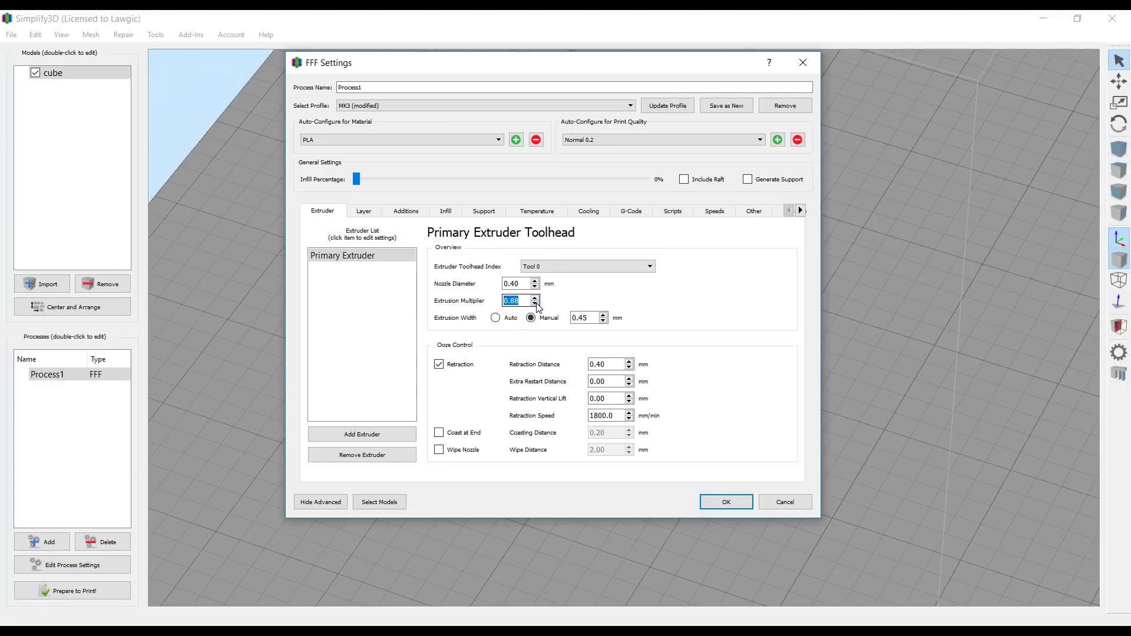
left_click(725, 503)
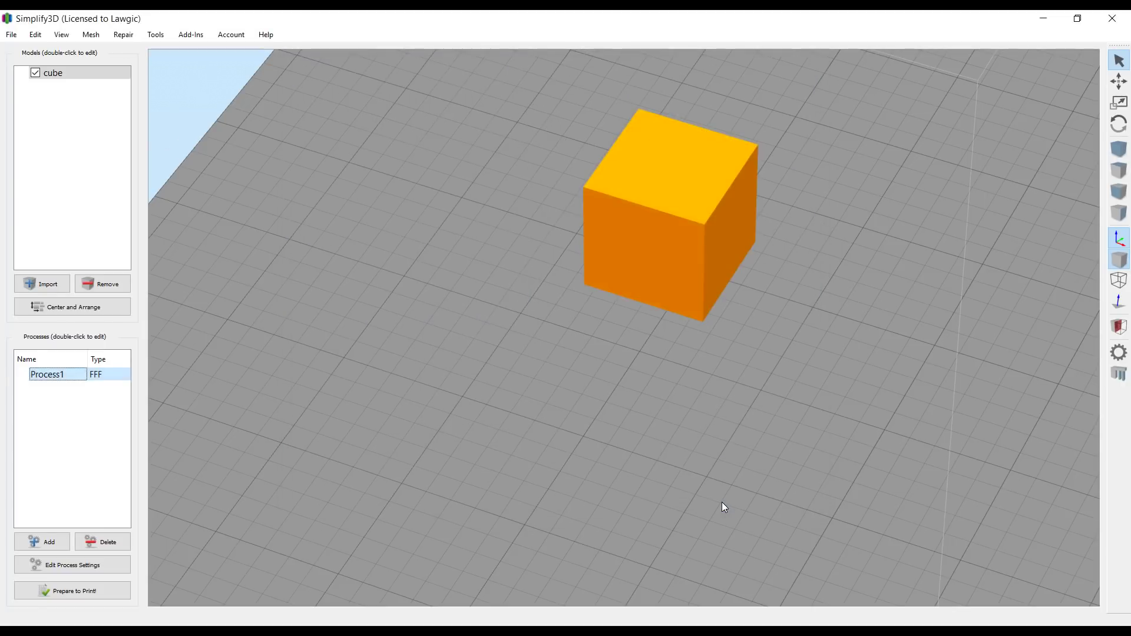
left_click(51, 591)
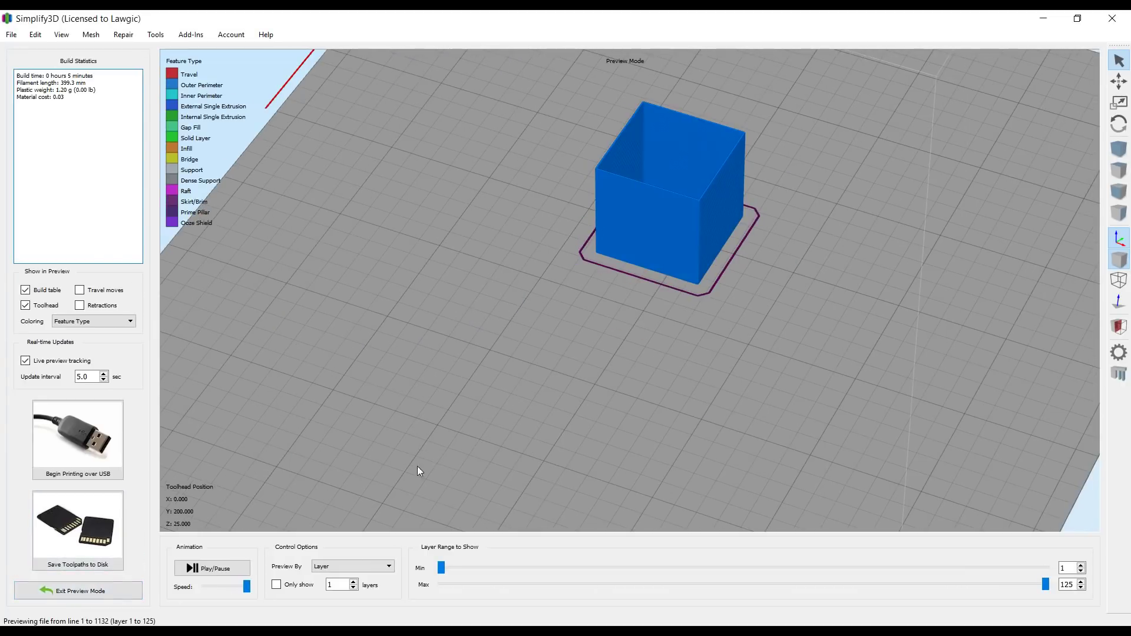
Step: Begin printing the re-sliced single-wall cube over USB
left_click(94, 447)
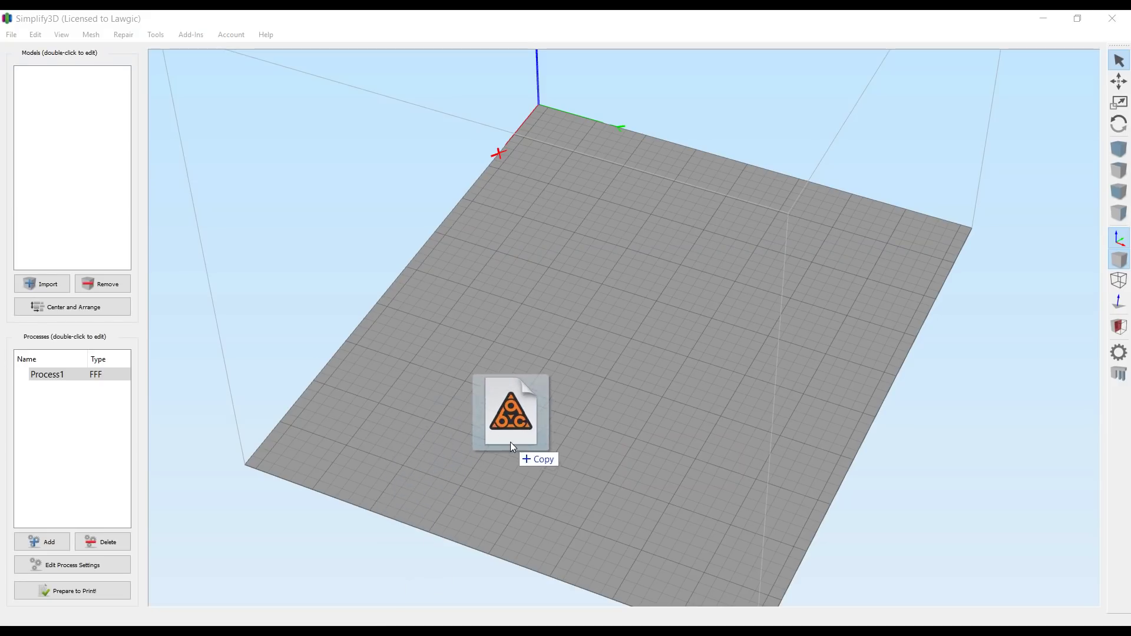
Step: Load the K Factor Test gcode onto the Simplify3D build plate
left_click_drag(510, 442, 595, 393)
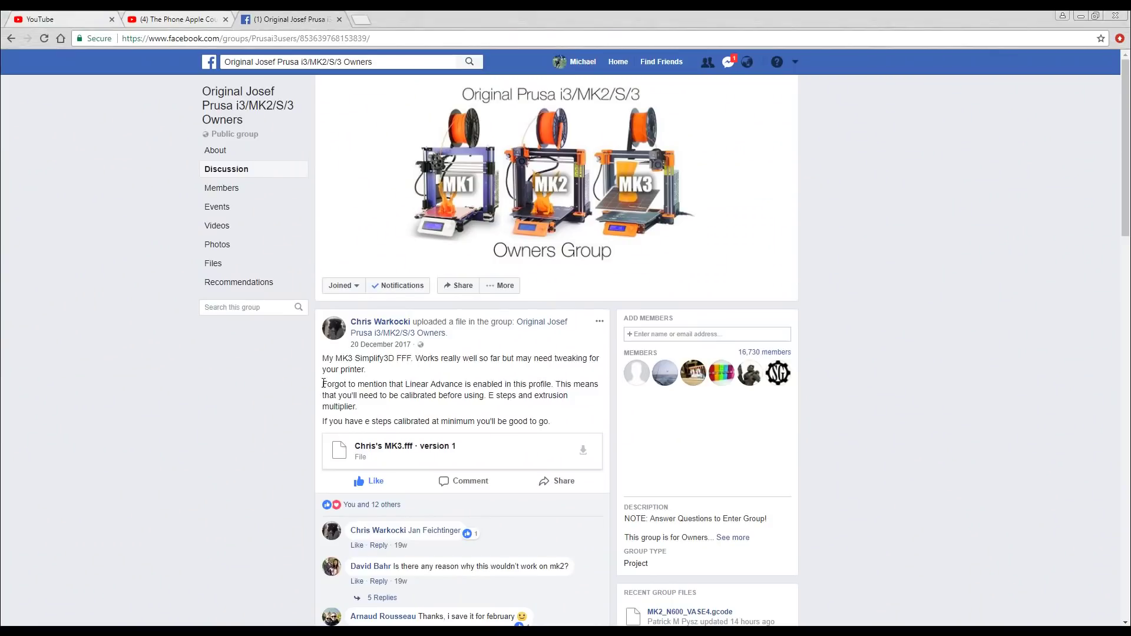
Step: Select the group post's 'Forgot to mention…' paragraph saying Linear Advance needs calibrated E-steps and multiplier
left_click_drag(325, 385, 357, 406)
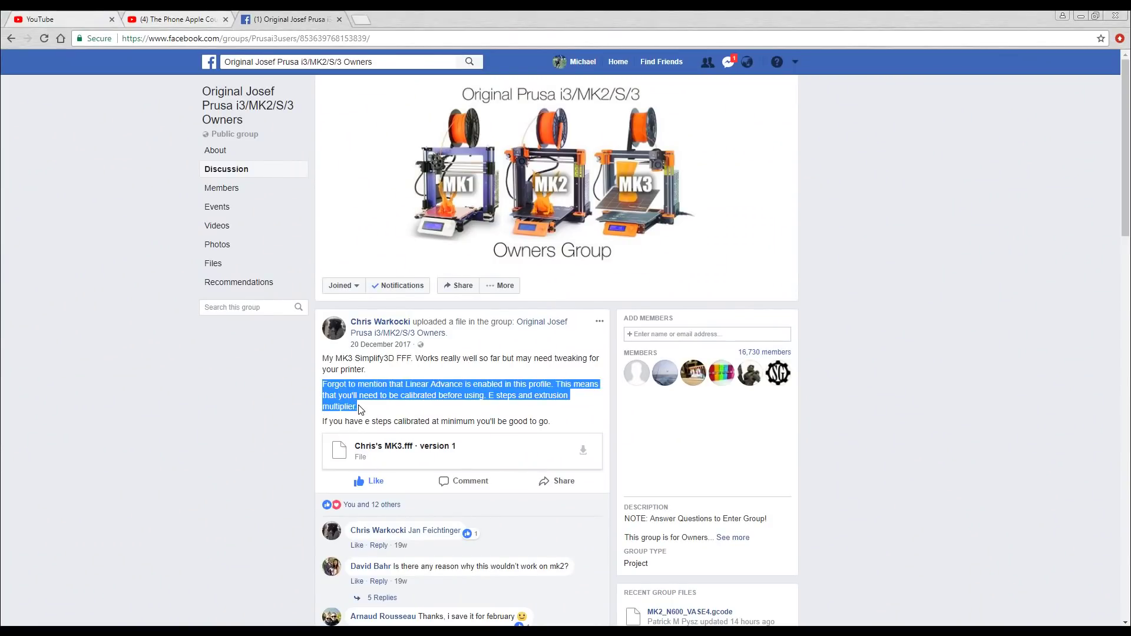